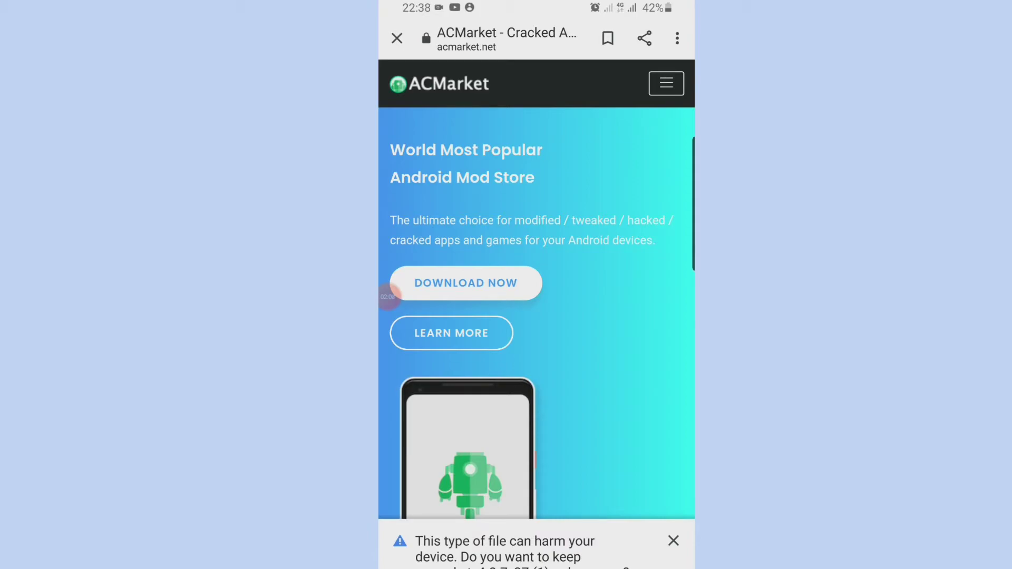
# - Close the 'This type of file can harm your device' banner on the ACMarket page
pyautogui.click(673, 541)
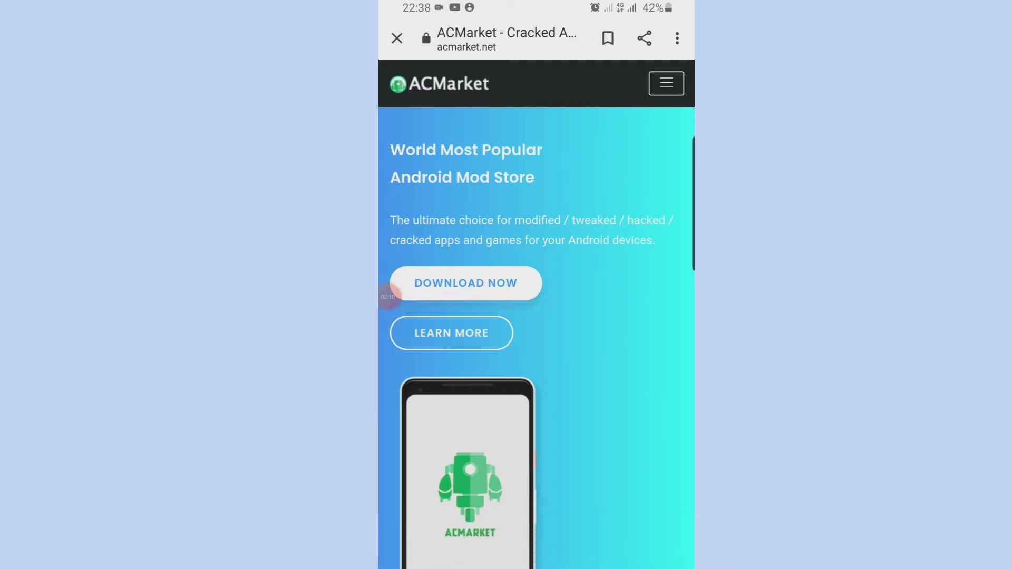
# - Launch ACMarket from the Video Editor folder in the phone's app list
pyautogui.press('Home')
pyautogui.moveTo(538, 435); pyautogui.dragTo(538, 198)
pyautogui.moveTo(649, 317); pyautogui.dragTo(411, 317)
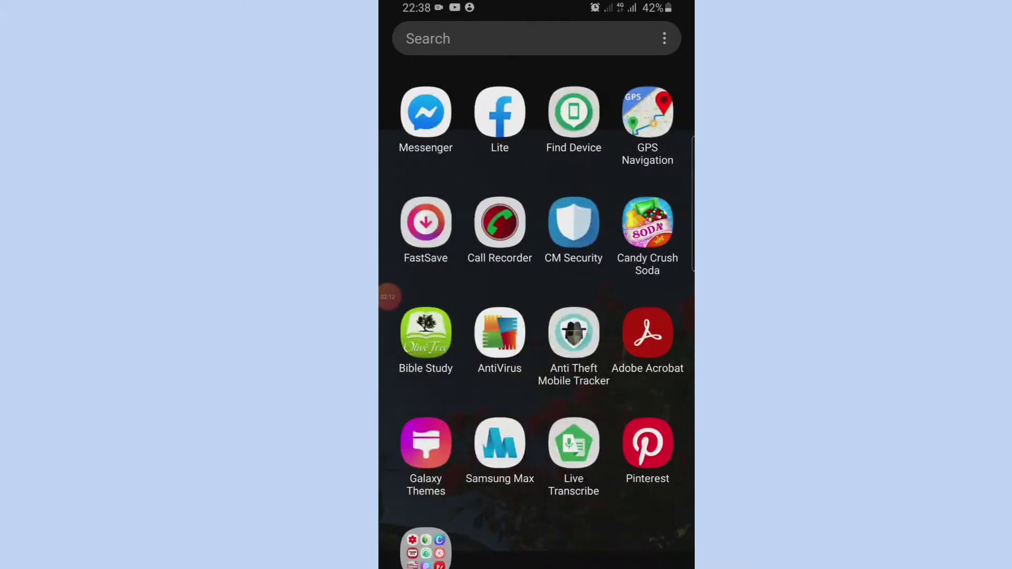
pyautogui.click(426, 547)
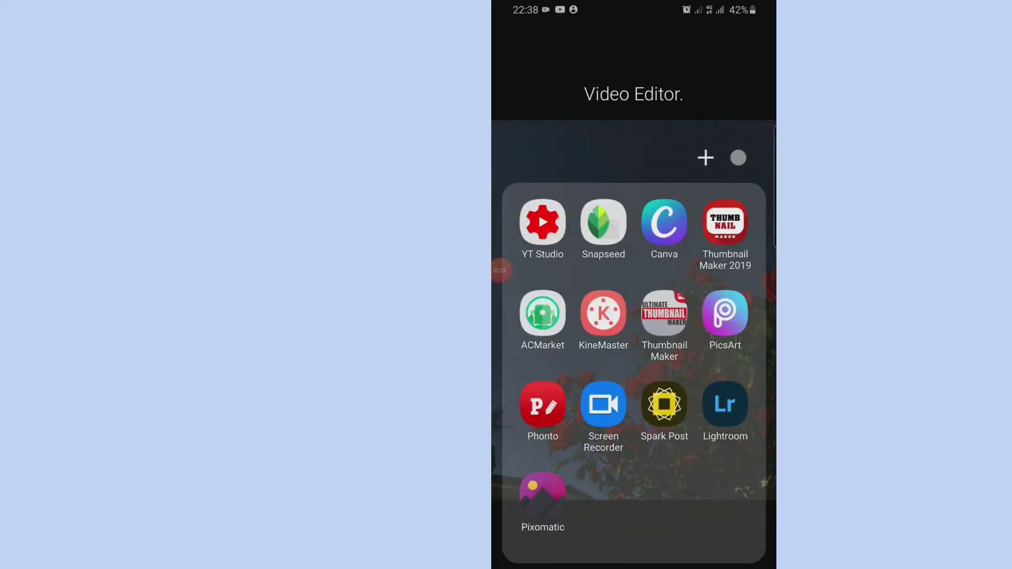
pyautogui.click(543, 313)
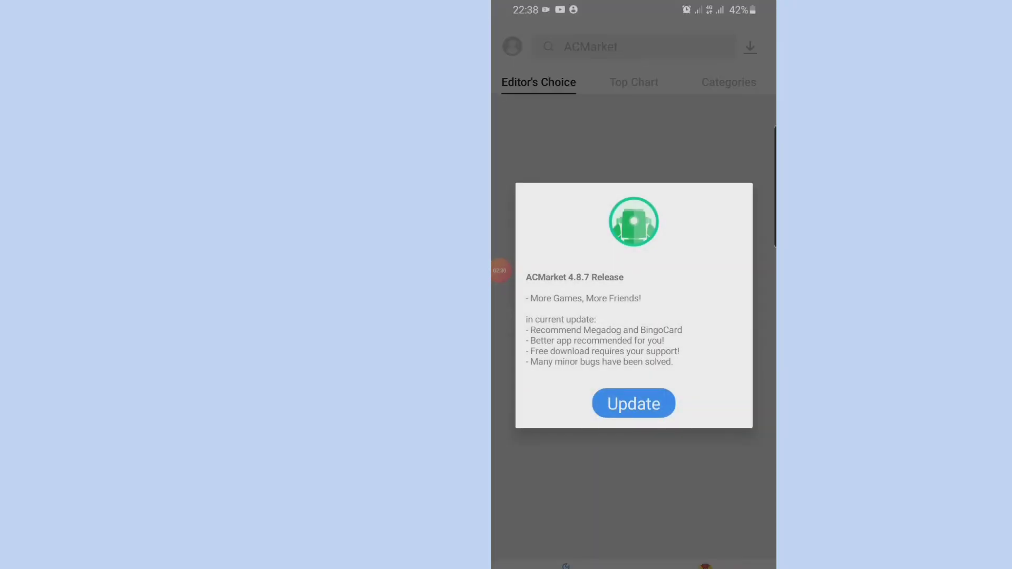
# - Dismiss the ACMarket update notice and open the KineMaster app page from search
pyautogui.press('Escape')
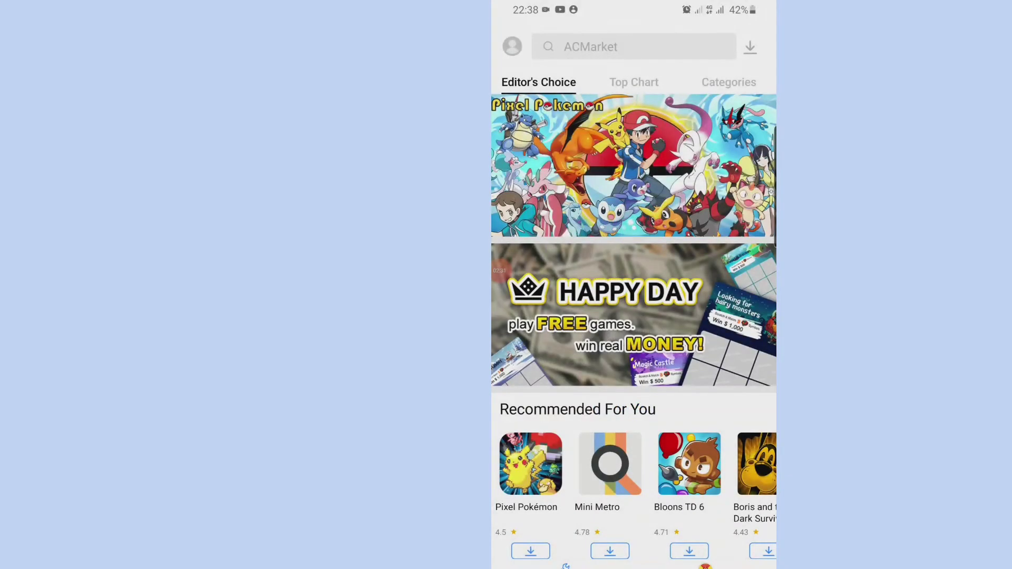
pyautogui.click(633, 47)
pyautogui.write('kine')
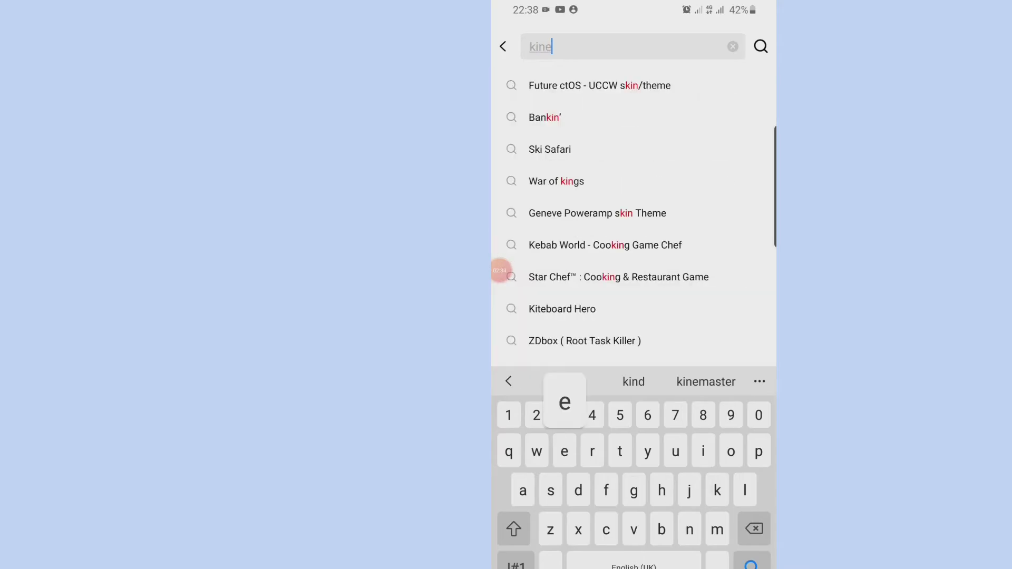
pyautogui.write('m')
pyautogui.click(586, 85)
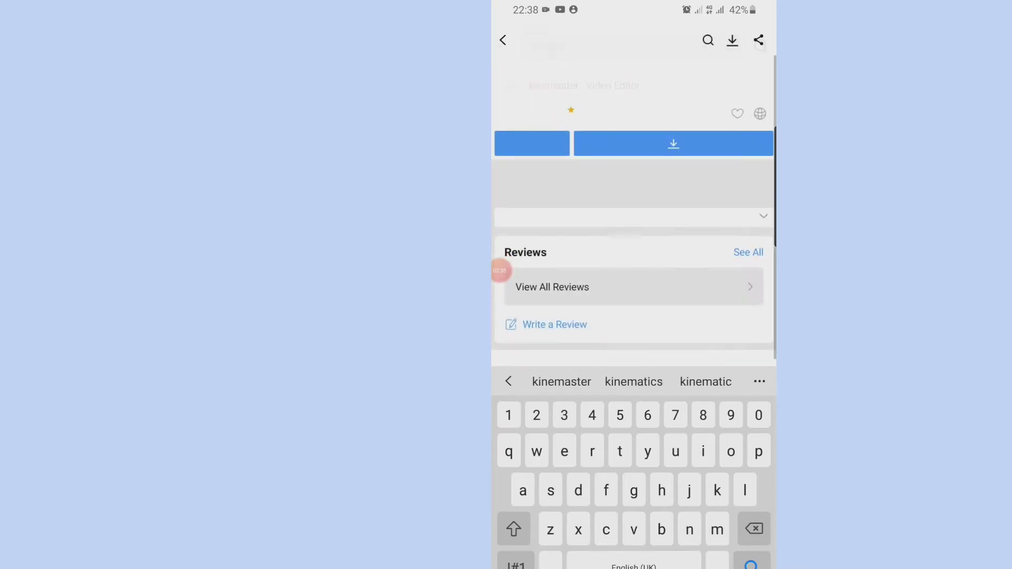